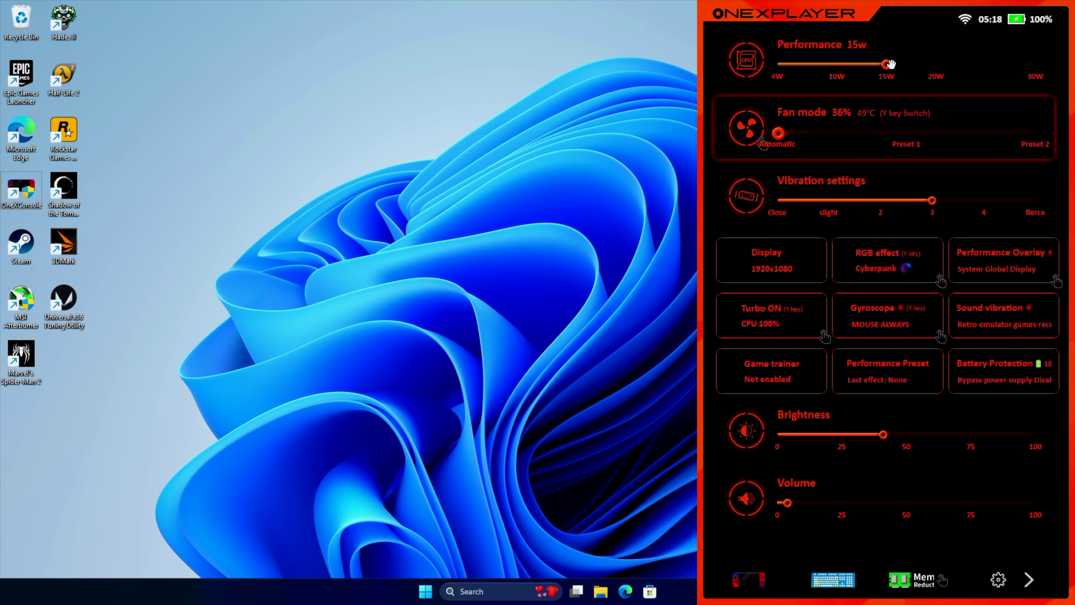
Step: Set the fan mode to Preset 1 and open the editor for its custom fan curve
mouse_move(887, 64)
mouse_down()
mouse_move(753, 71)
mouse_move(1062, 76)
mouse_move(779, 72)
mouse_move(887, 64)
mouse_up()
key(Down)
key(Right)
key(Return)
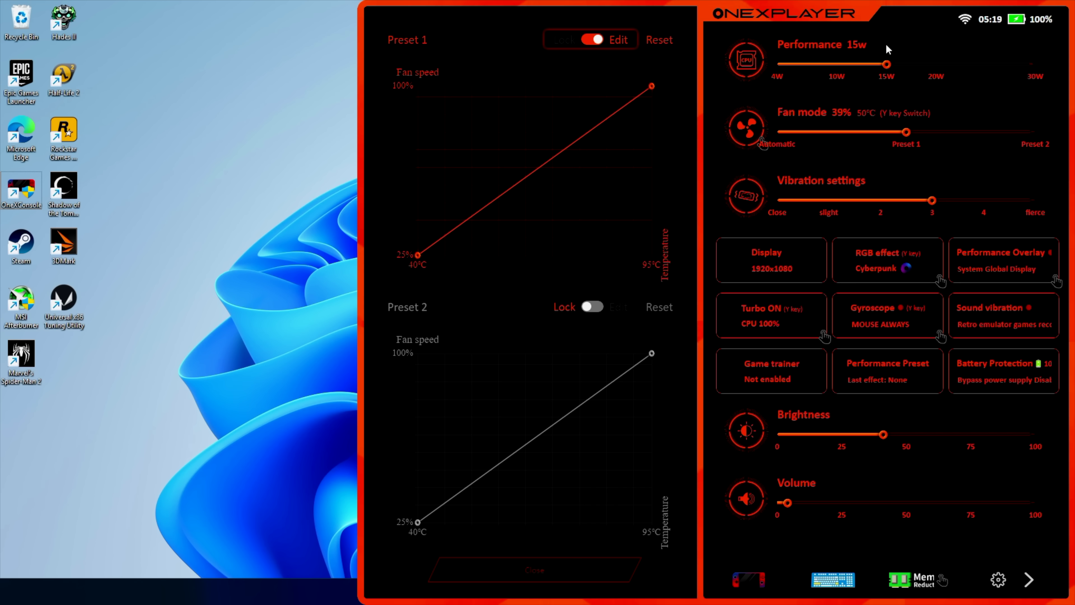
key(Escape)
Step: Look through the RGB effect settings for the handle light, including its presets, pure colours and brightness levels
key(Down)
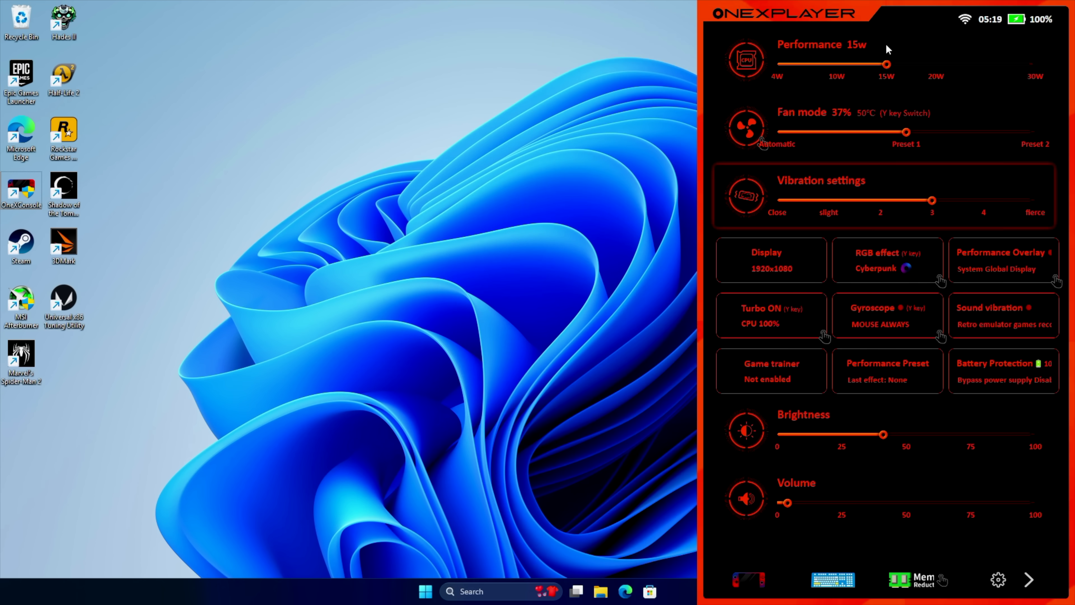
key(Down)
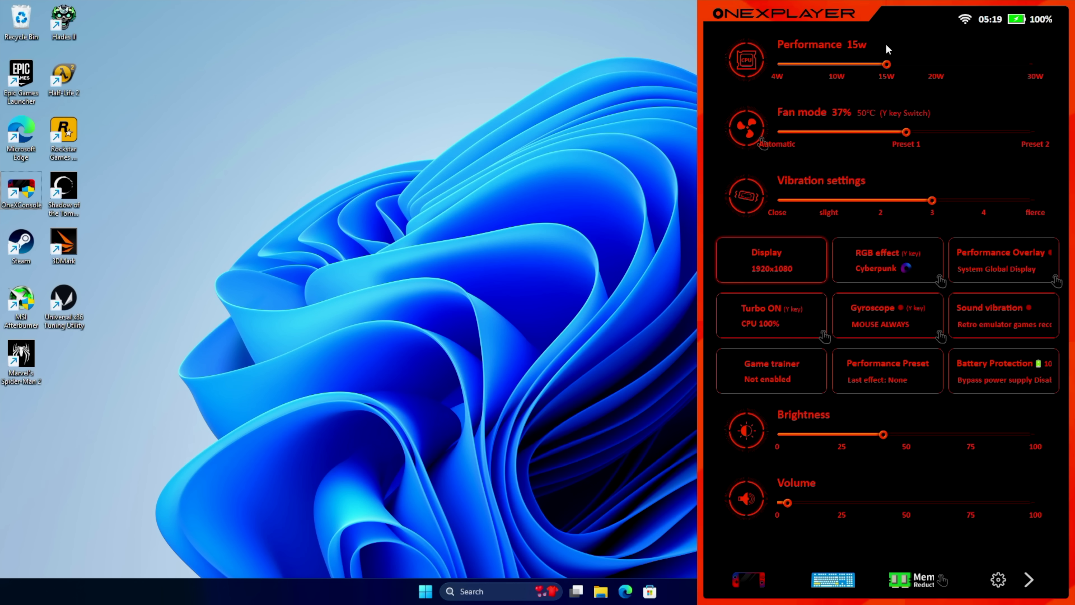
key(Right)
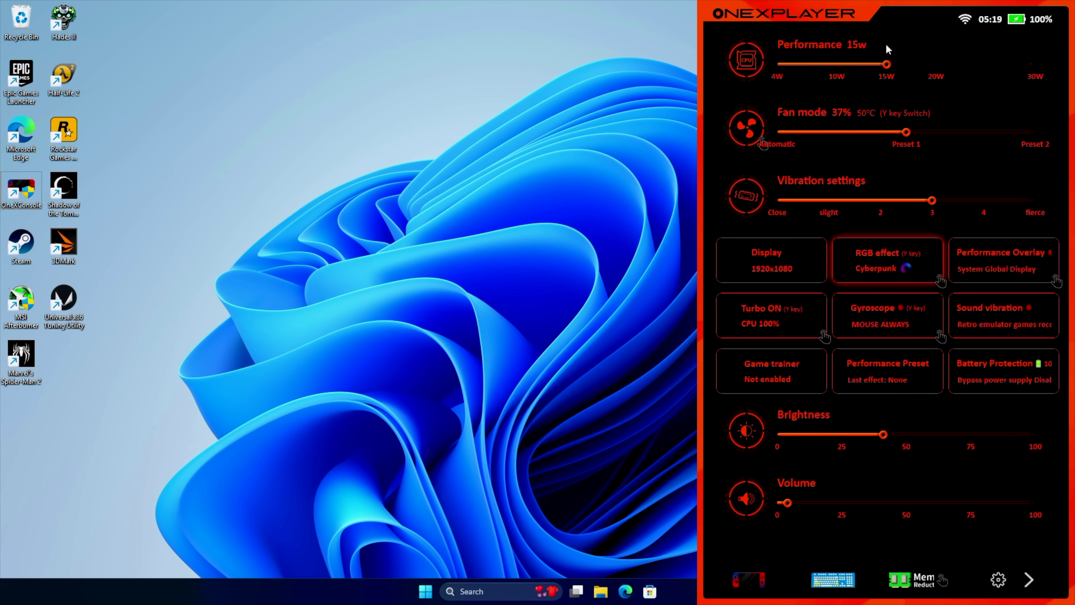
key(Return)
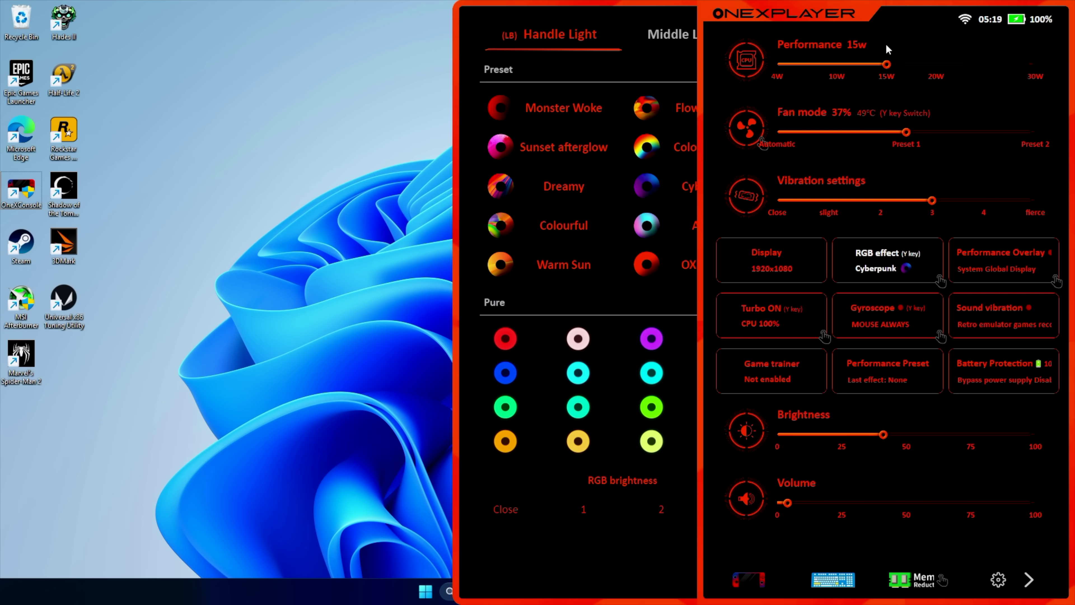
key(Down)
key(Down)
key(Down)
key(Down)
key(Down)
key(Right)
key(Escape)
Step: Switch Turbo off and back on
key(Right)
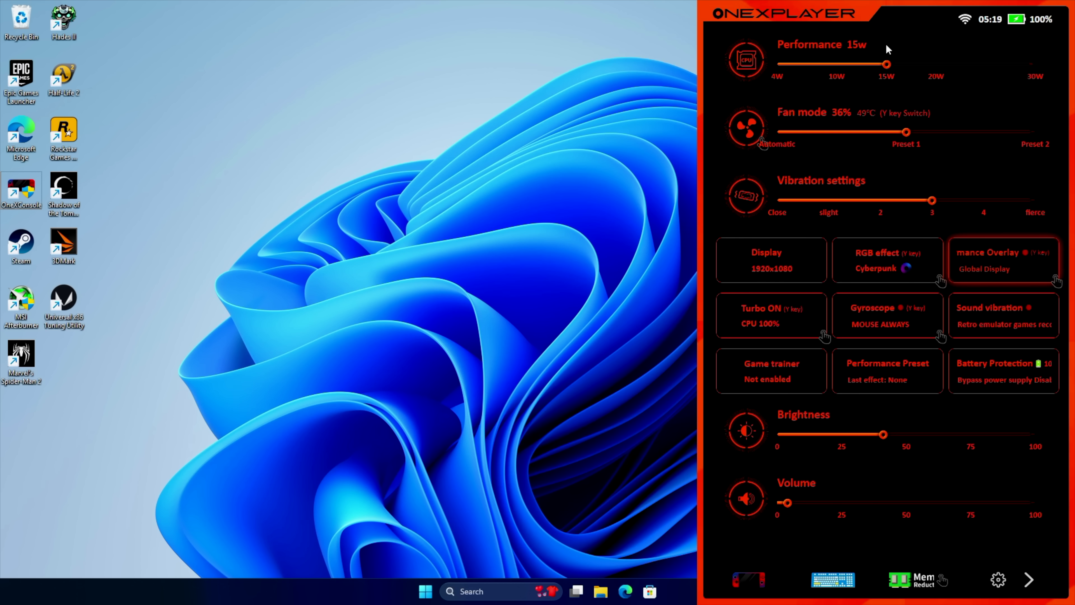
key(Down)
key(Left)
key(Left)
key(Return)
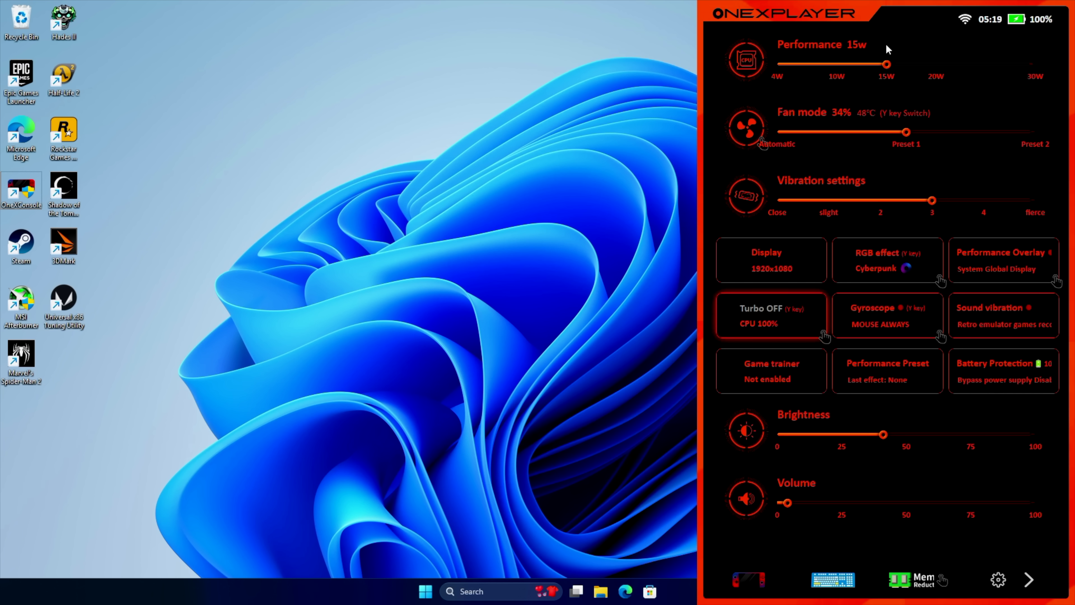
key(Return)
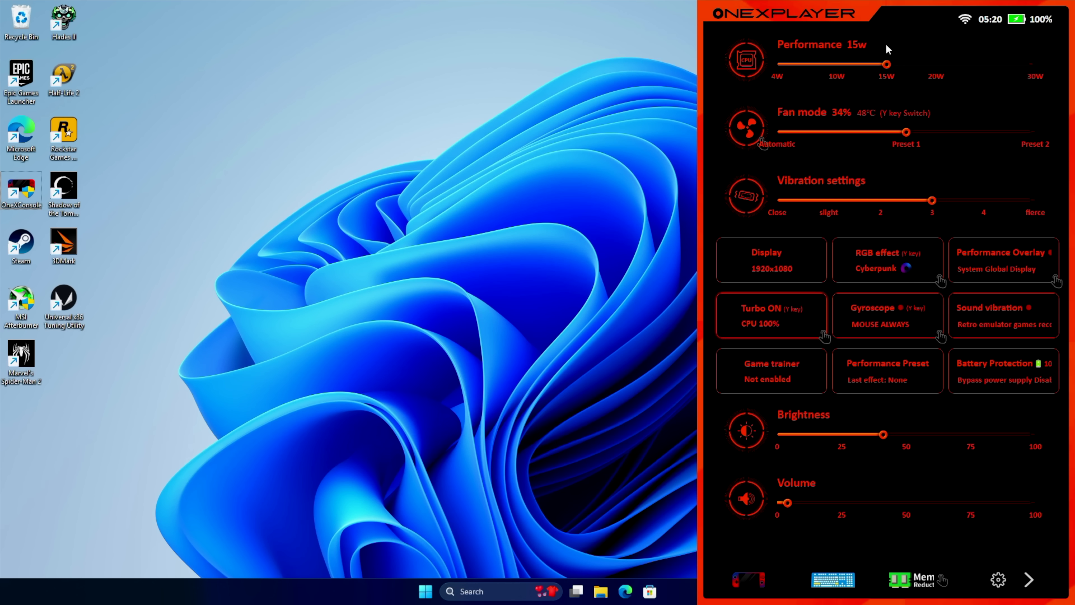
Step: Review the Battery Protection settings for the charge limit and bypass power supply mode
key(Right)
key(Right)
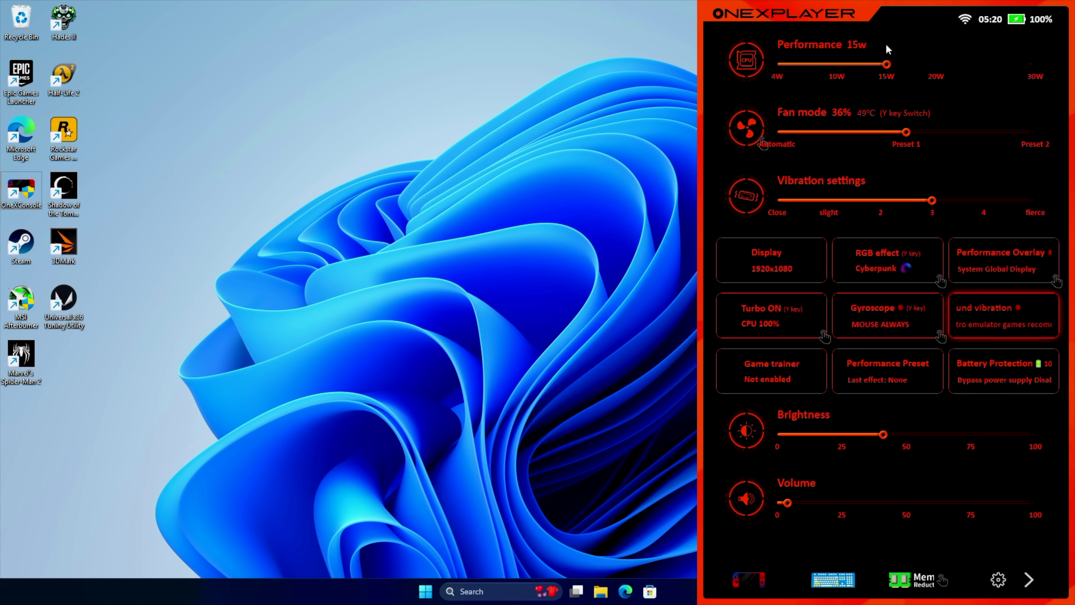
key(Down)
key(Left)
key(Right)
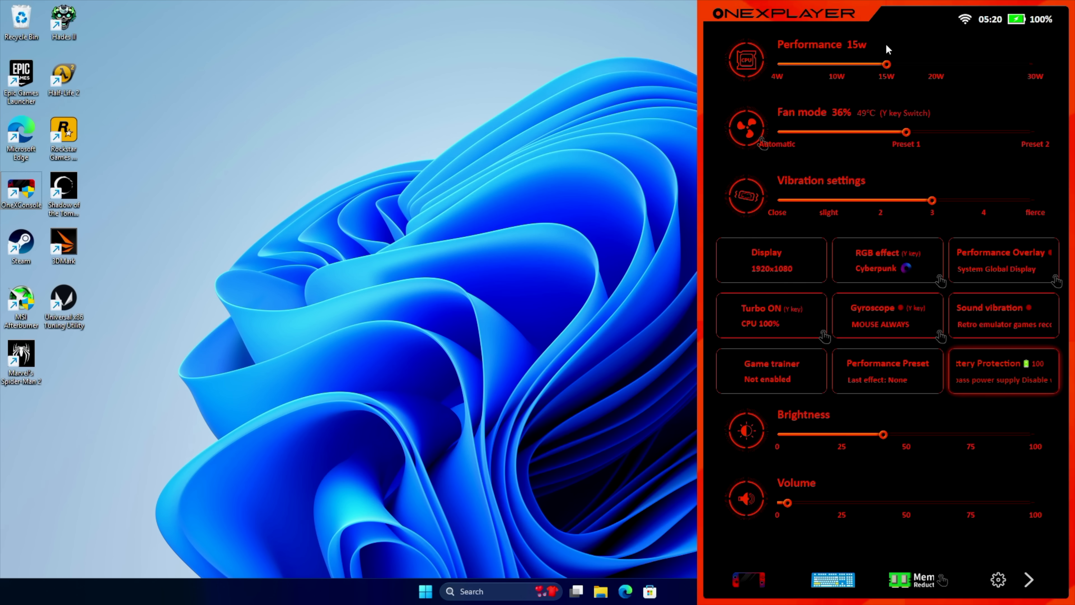
key(Return)
key(Down)
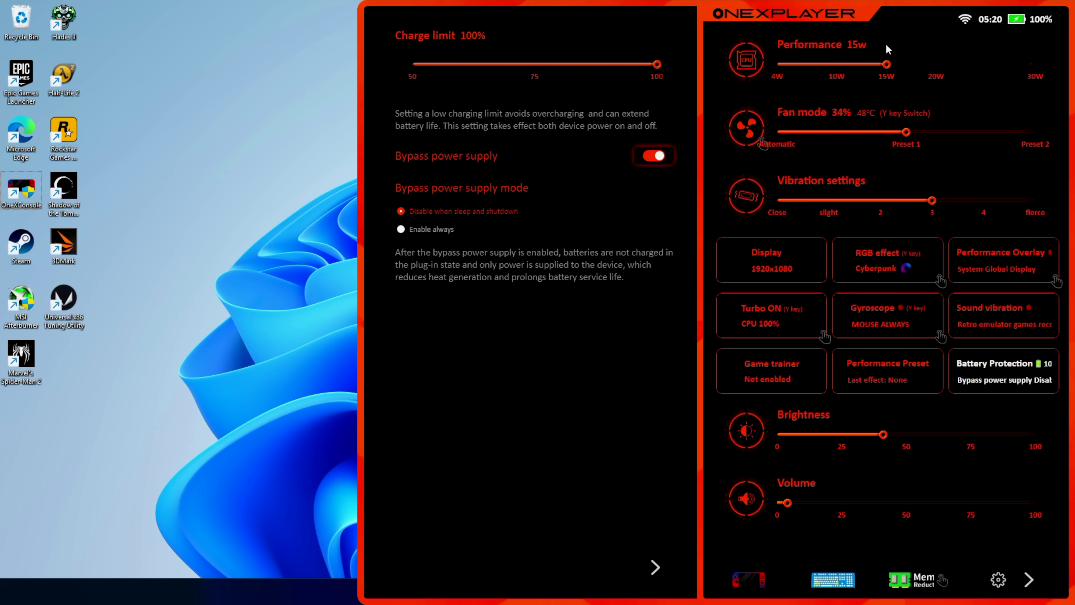
key(Escape)
Step: Open the full-screen console from the quick settings and go to the Program Controller page
key(Down)
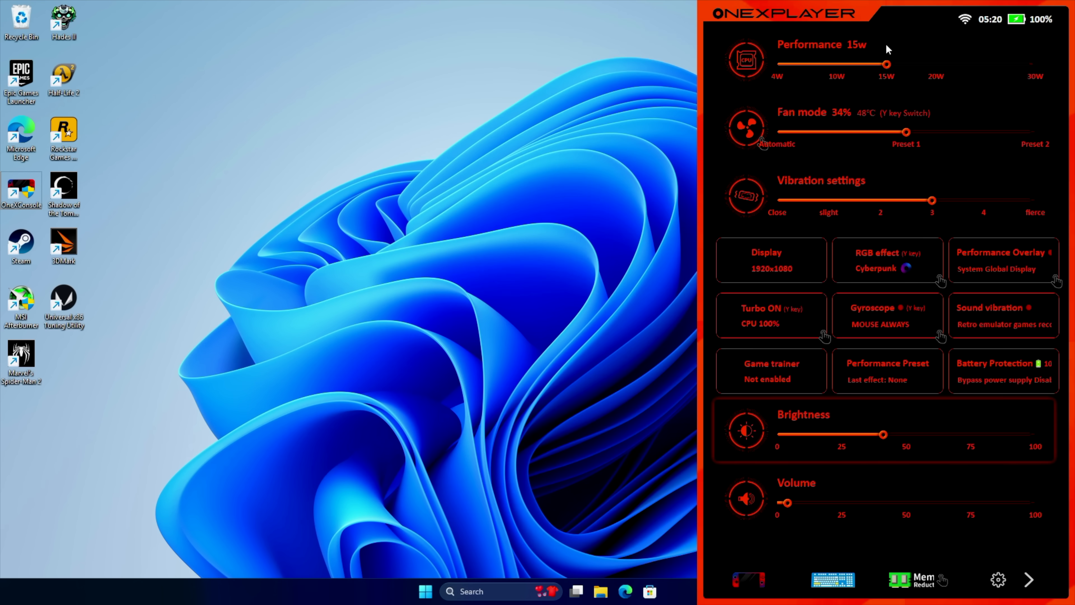
key(Down)
key(Down)
key(Right)
key(Left)
key(Return)
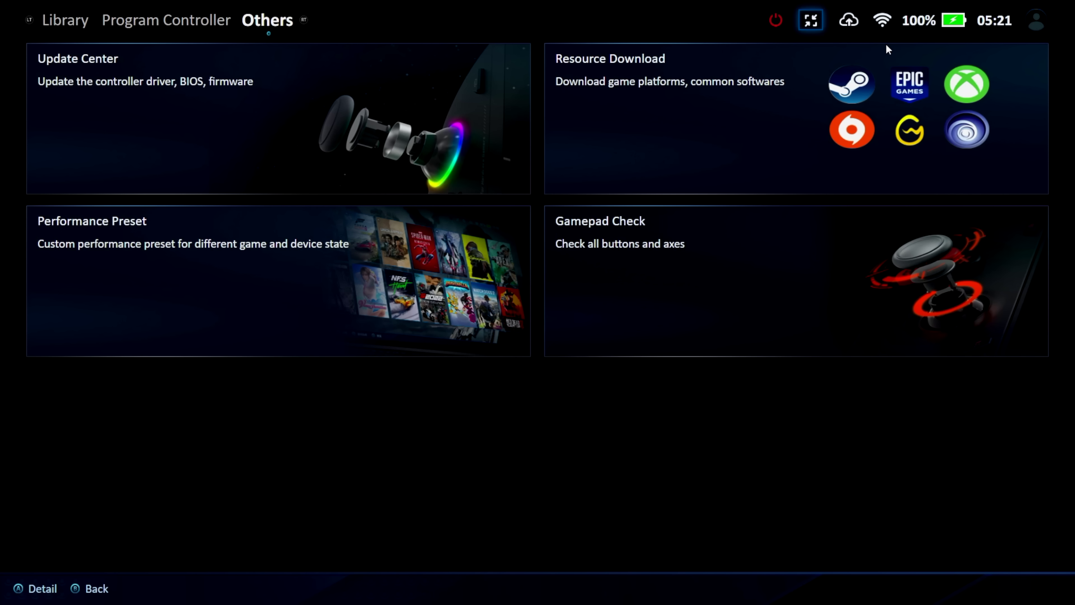
key(Up)
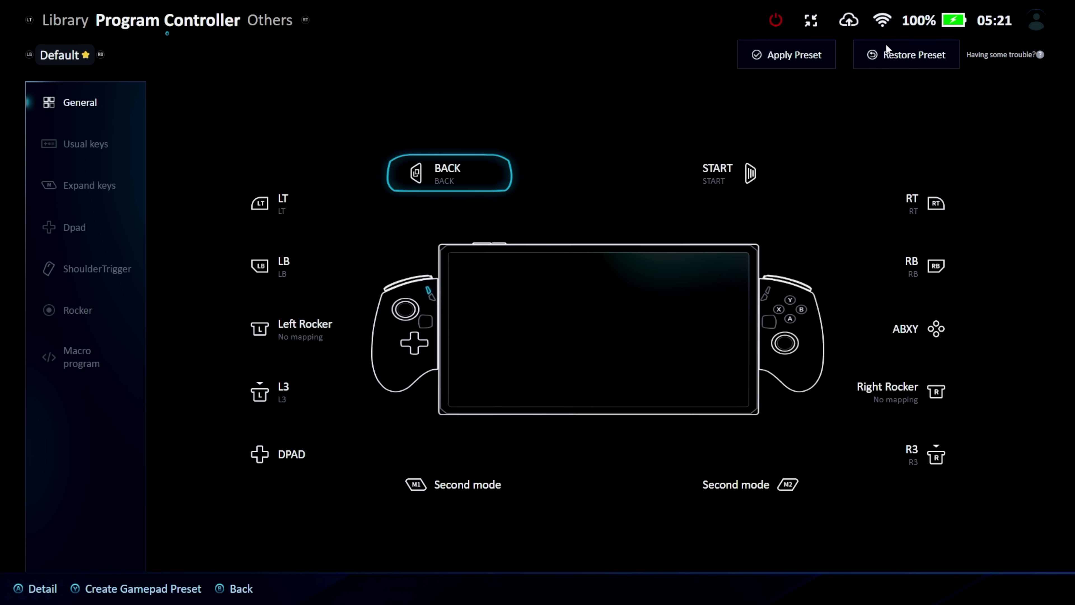
Step: Examine the mappings of the usual keys and expand keys, including the gamepad mapping choices for M1
key(Down)
key(Right)
key(Escape)
key(Down)
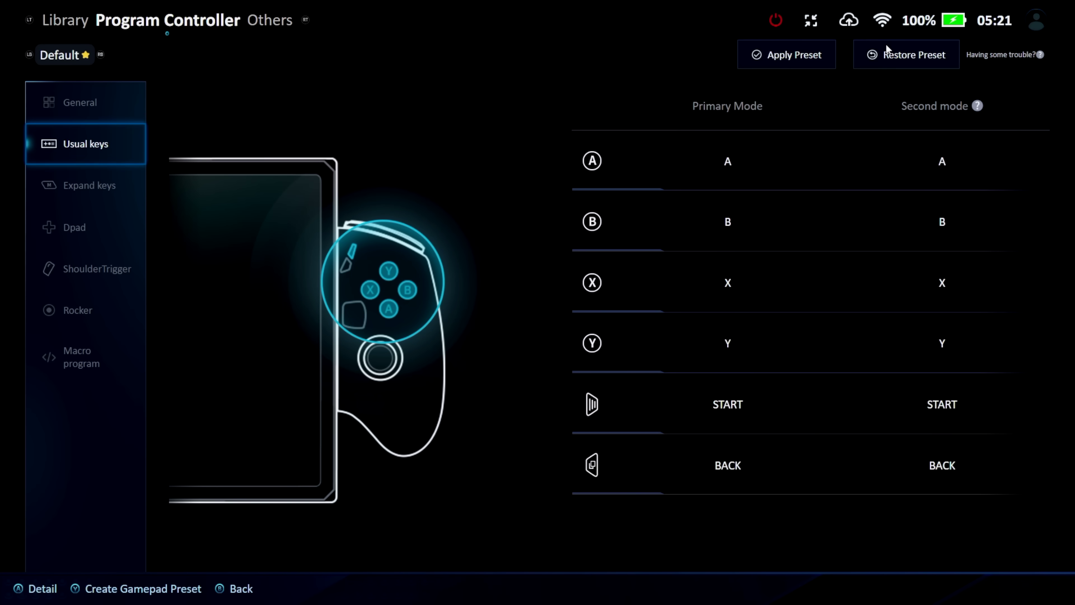
key(Down)
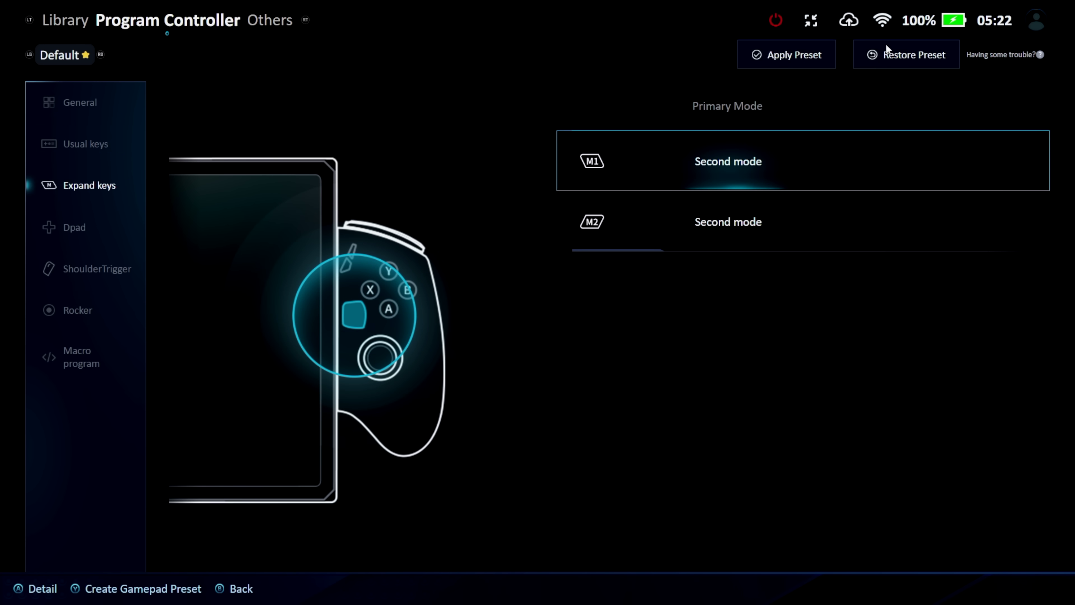
key(Return)
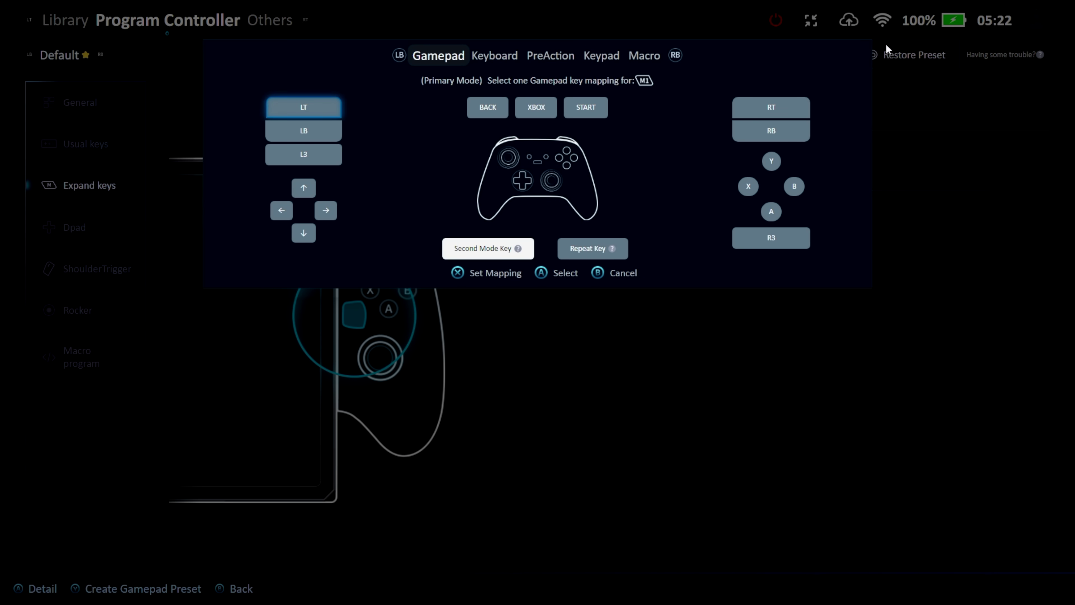
key(Escape)
Step: Review the controller's Dpad, ShoulderTrigger, Rocker and Macro program settings
key(Down)
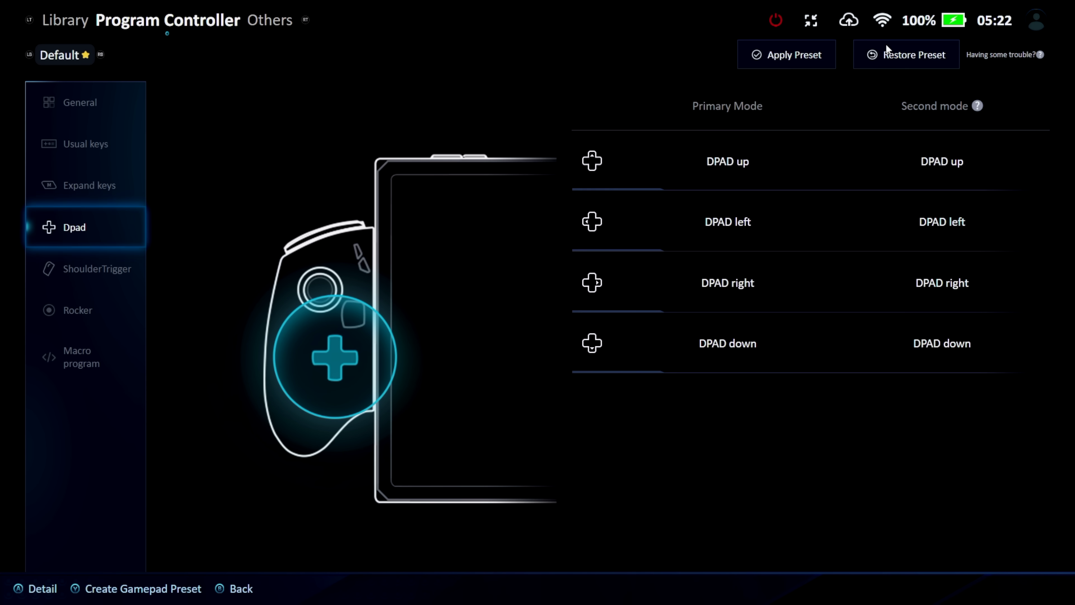
key(Down)
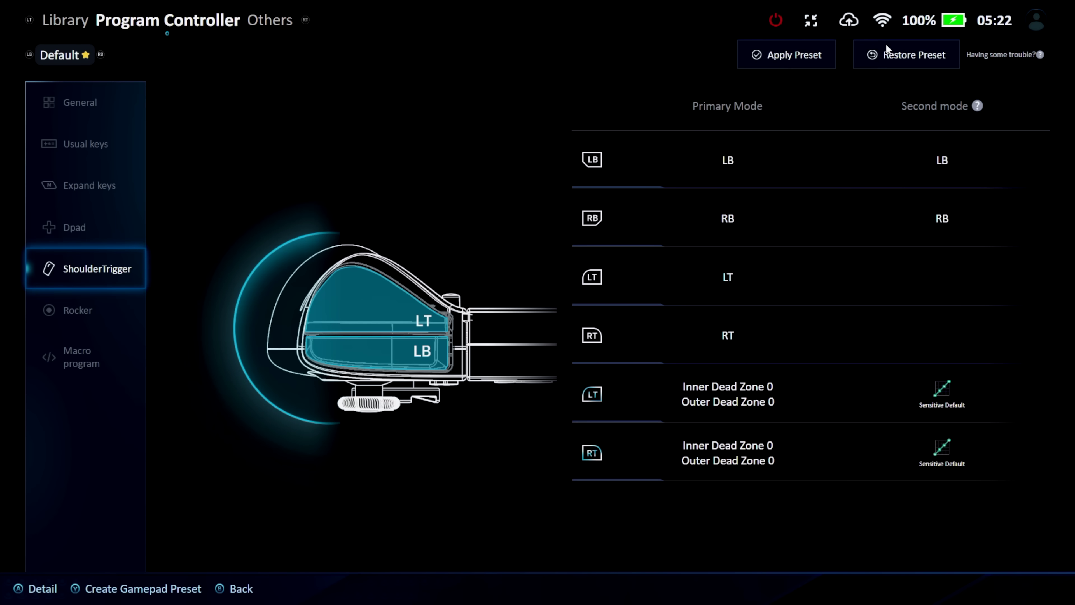
key(Down)
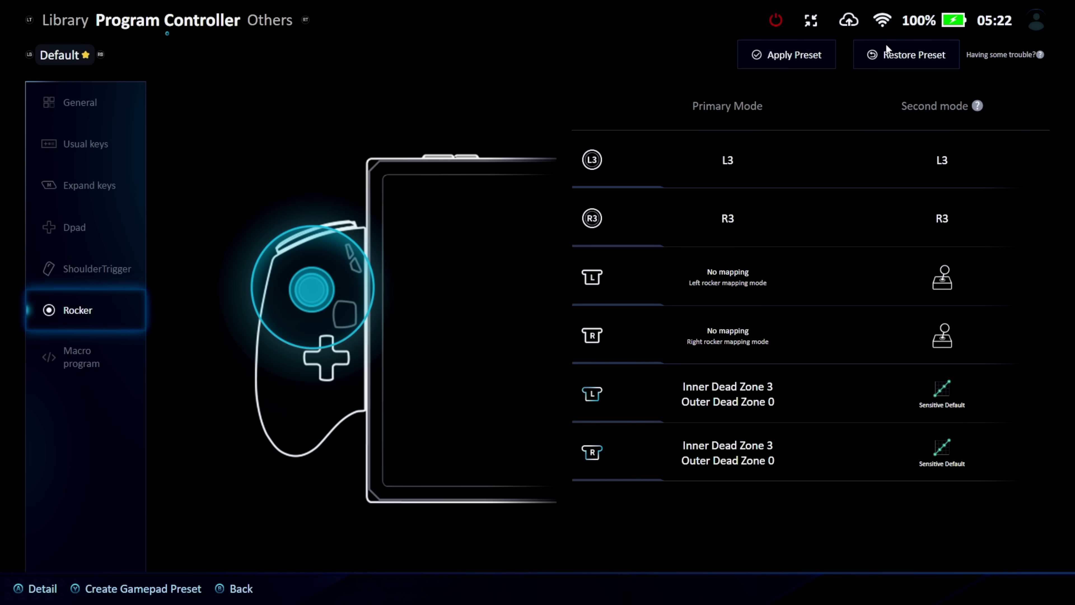
key(Down)
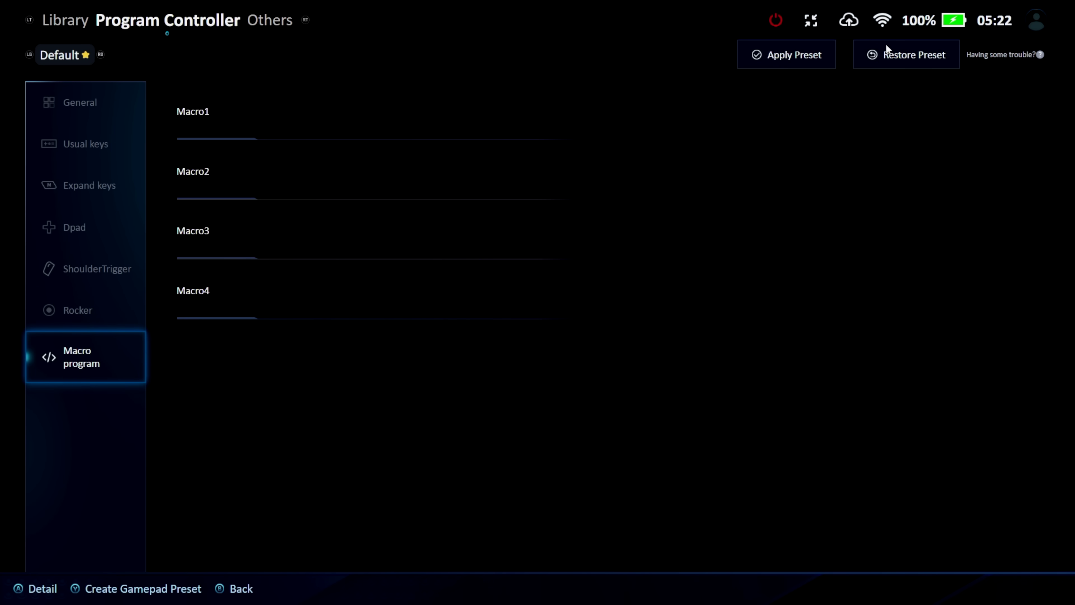
Step: Check the Update Center for controller driver, BIOS and other firmware updates, and return to the Others page
key(Right)
key(Left)
key(Return)
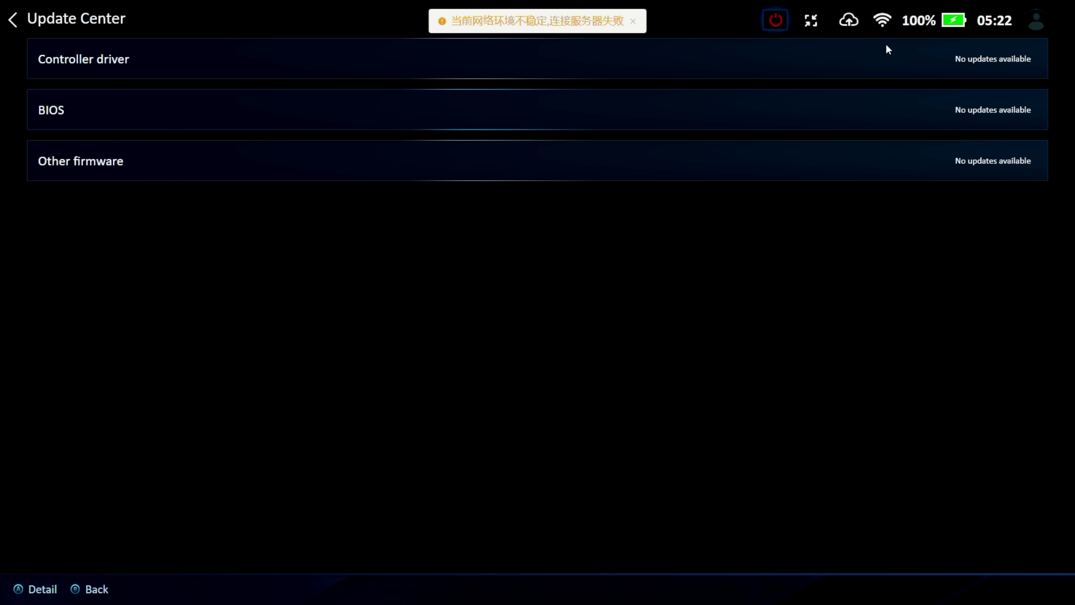
key(Escape)
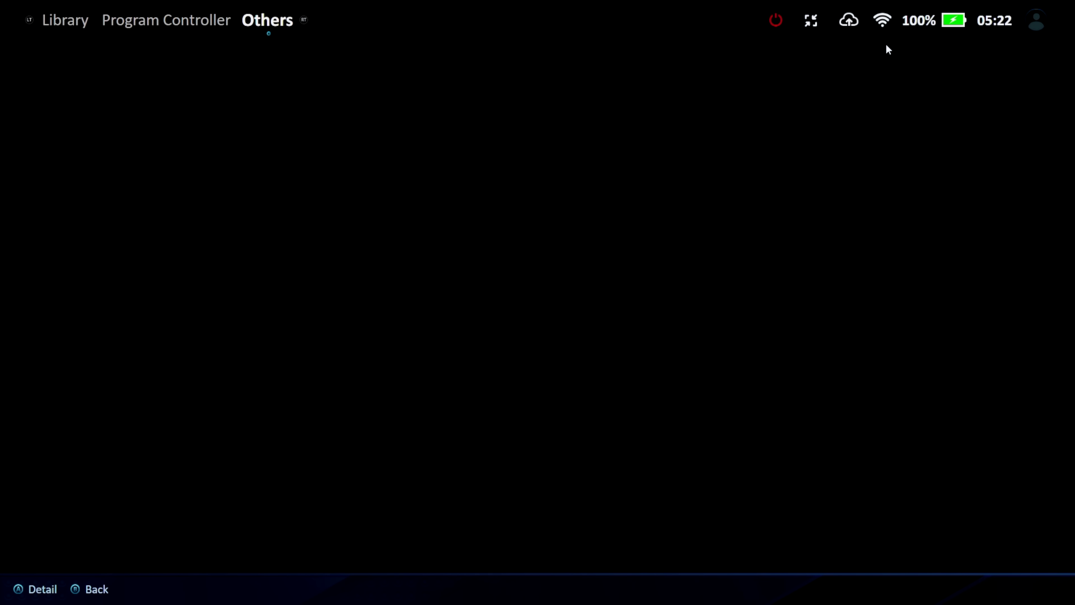
Step: Open the Performance Preset page and examine which processes can be bound to the Default Preset under Auto Effect
key(Down)
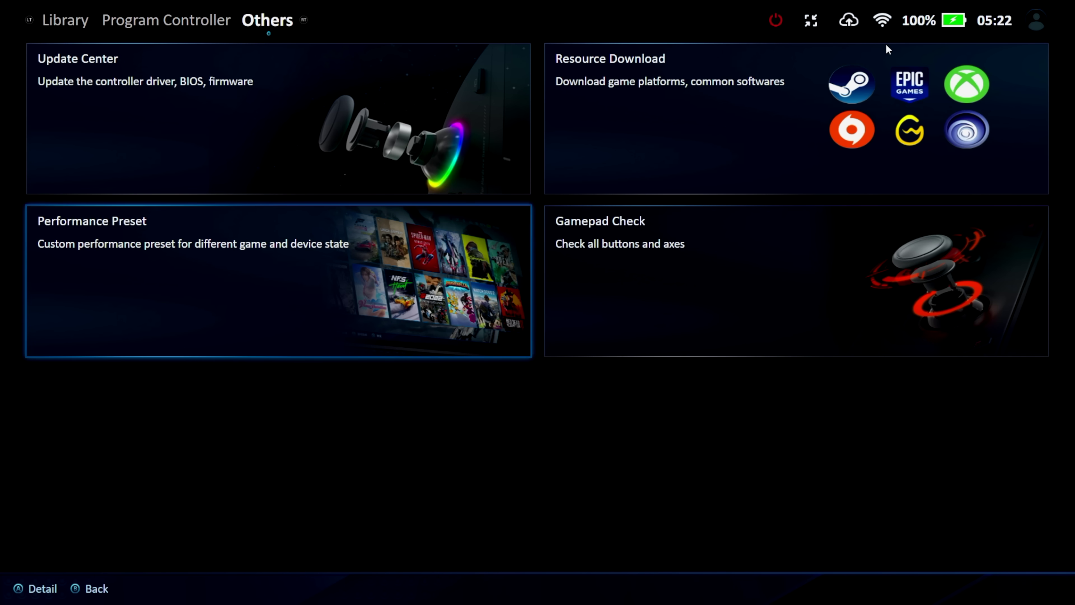
key(Return)
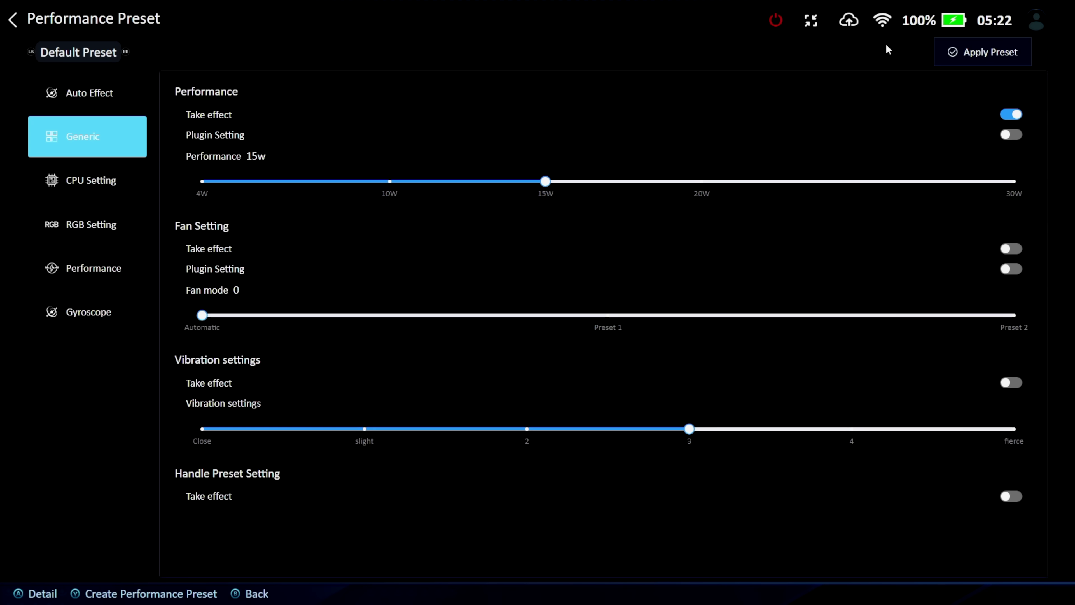
key(Up)
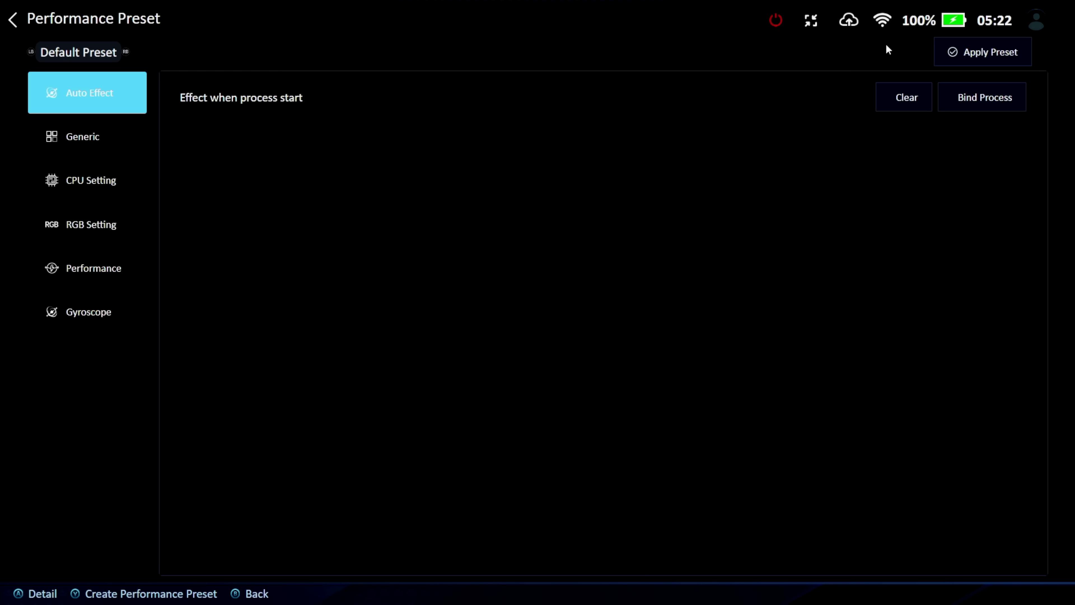
key(Right)
key(Right)
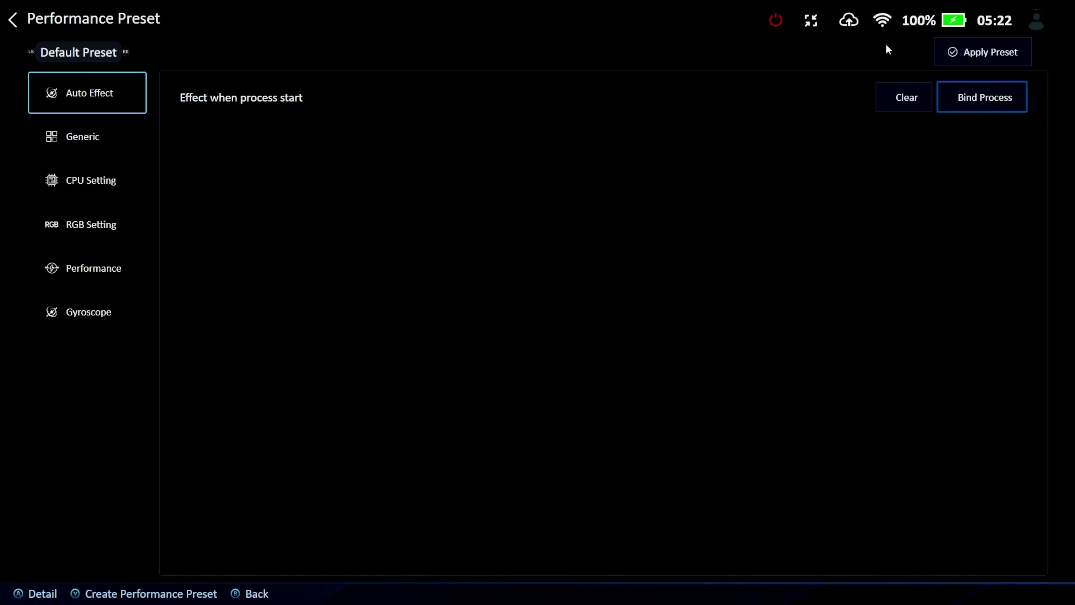
key(Return)
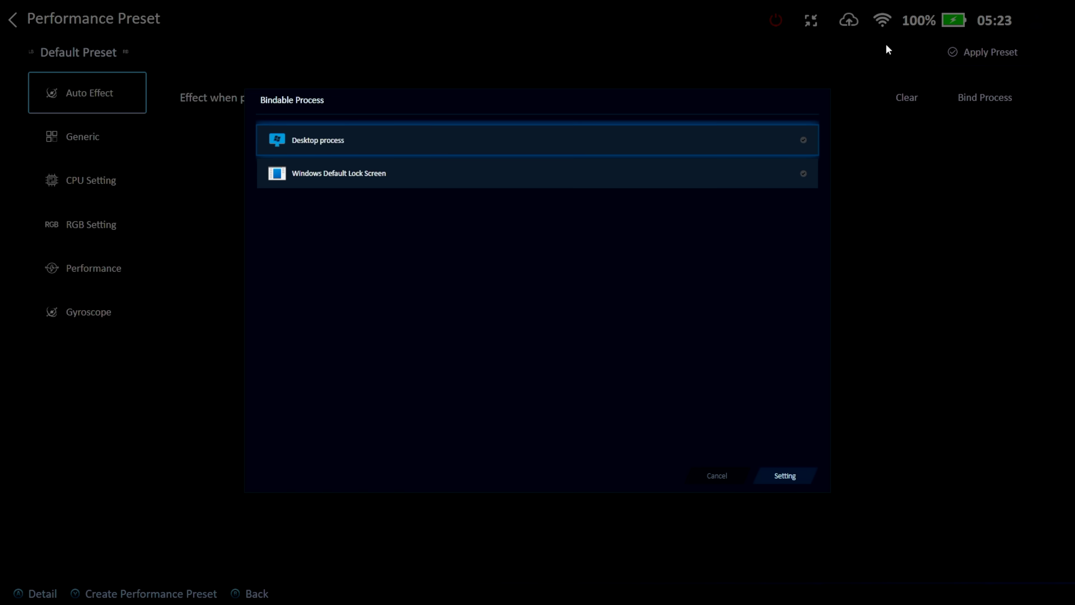
key(Return)
key(Escape)
Step: Set the Default Preset's generic performance power to 10 W
key(Down)
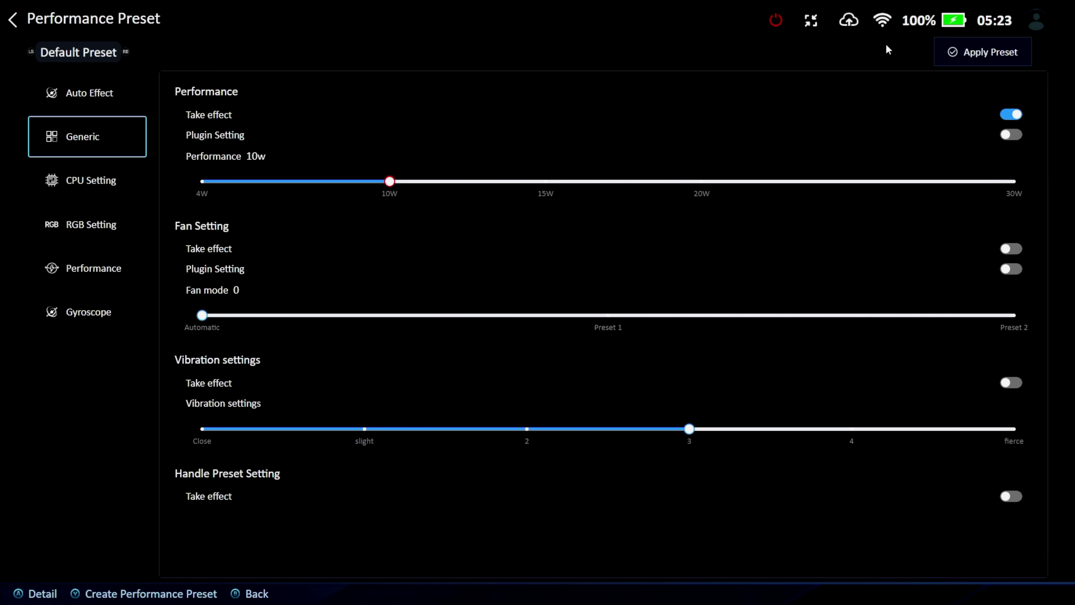
key(Return)
key(Down)
key(Down)
key(Escape)
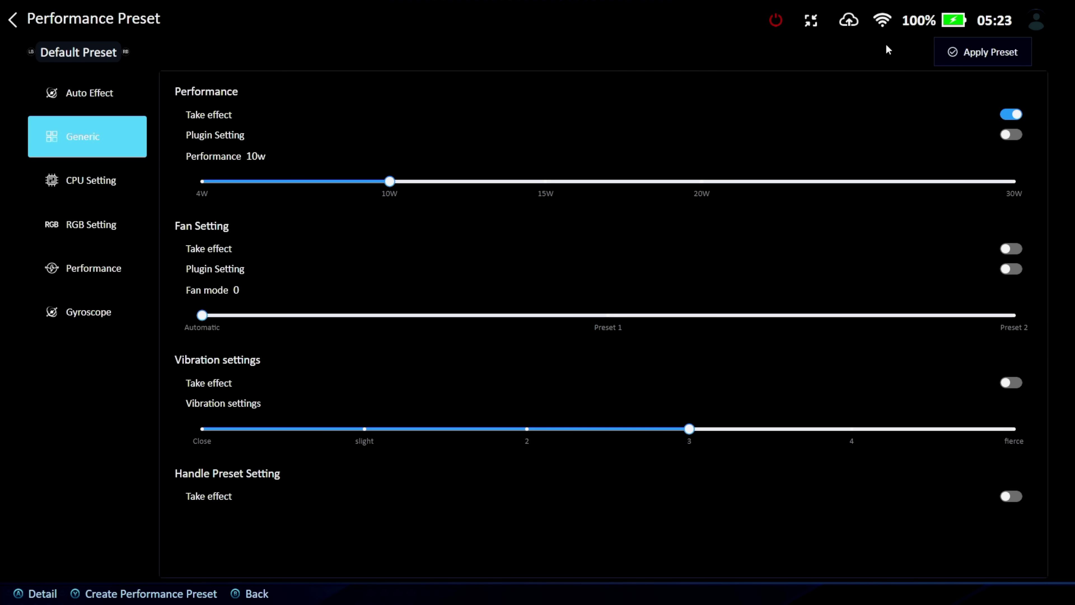
Step: Review the Default Preset's CPU, RGB, Performance and Gyroscope settings, and return to the Others page
key(Down)
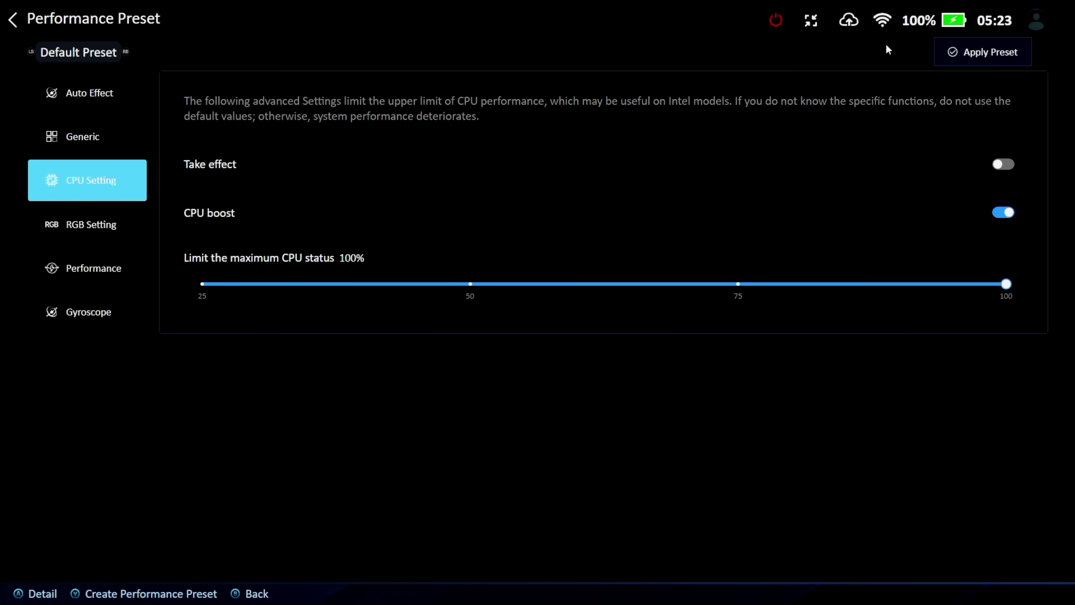
key(Down)
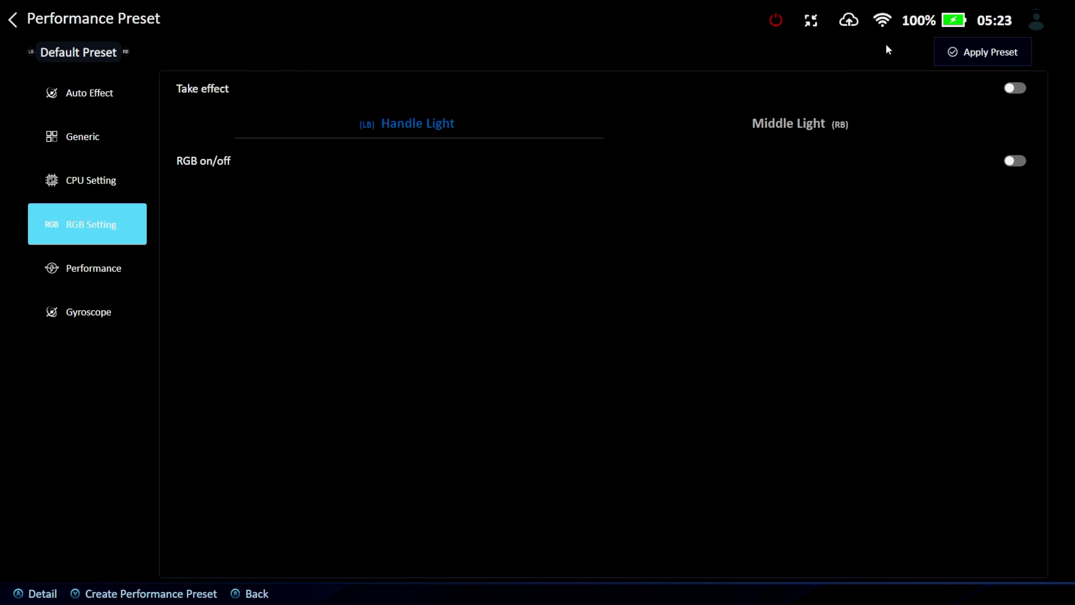
key(Down)
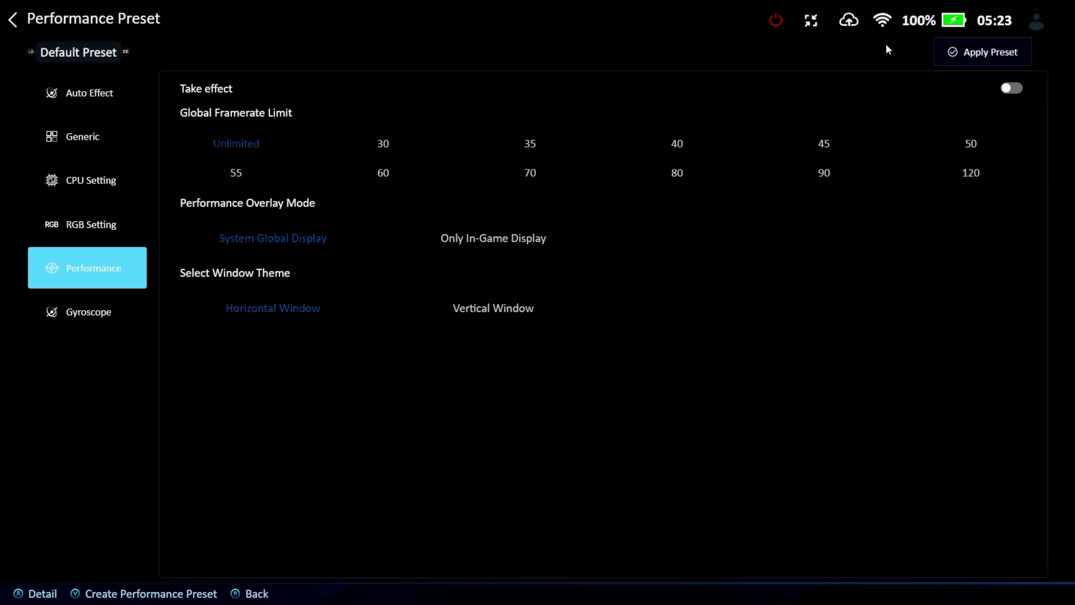
key(Down)
key(Right)
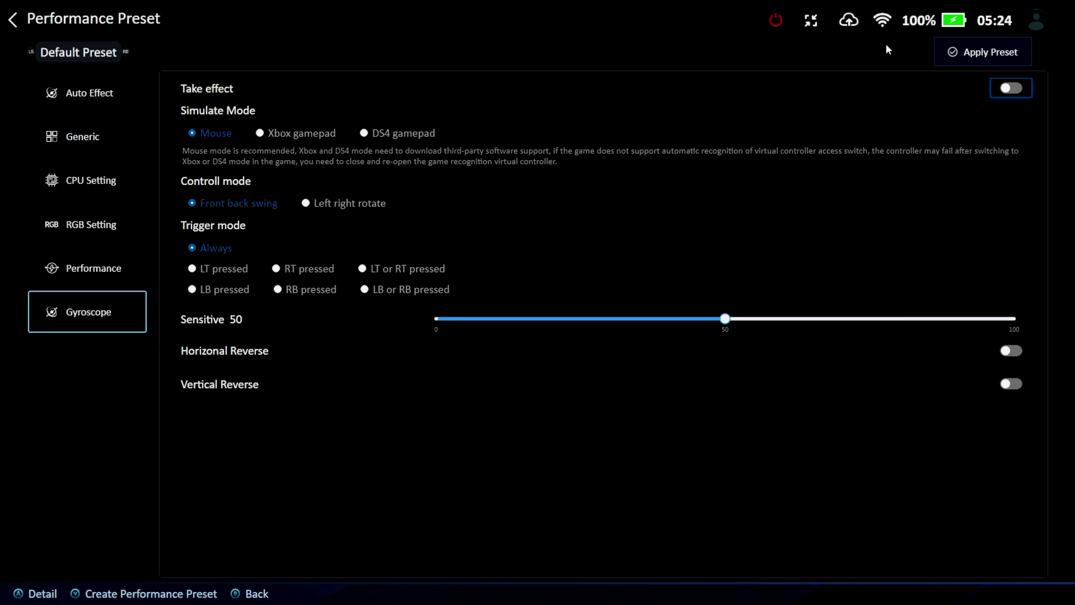
key(Escape)
key(Escape)
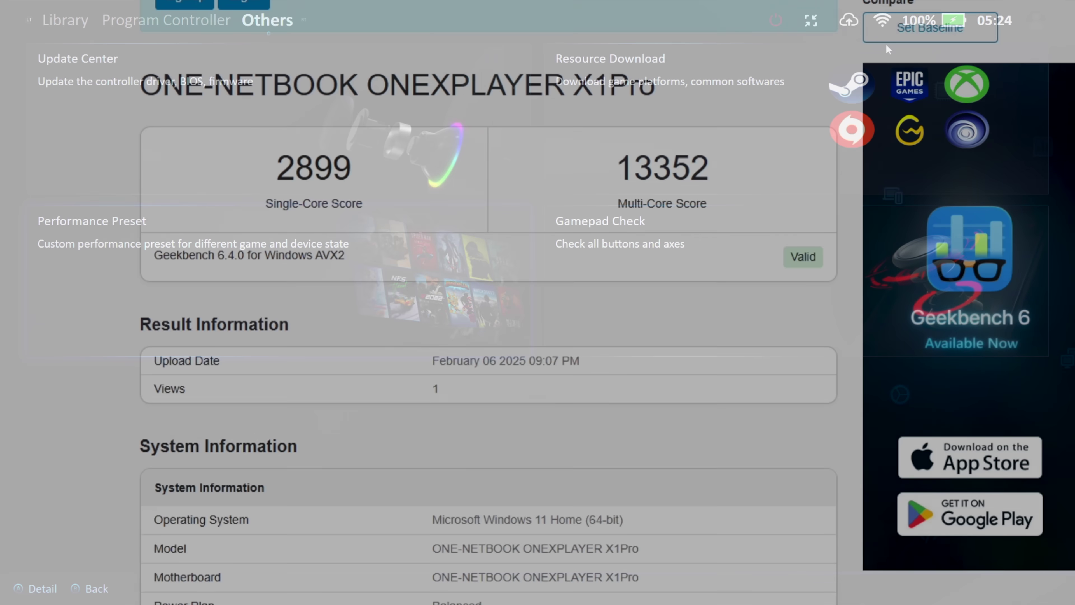